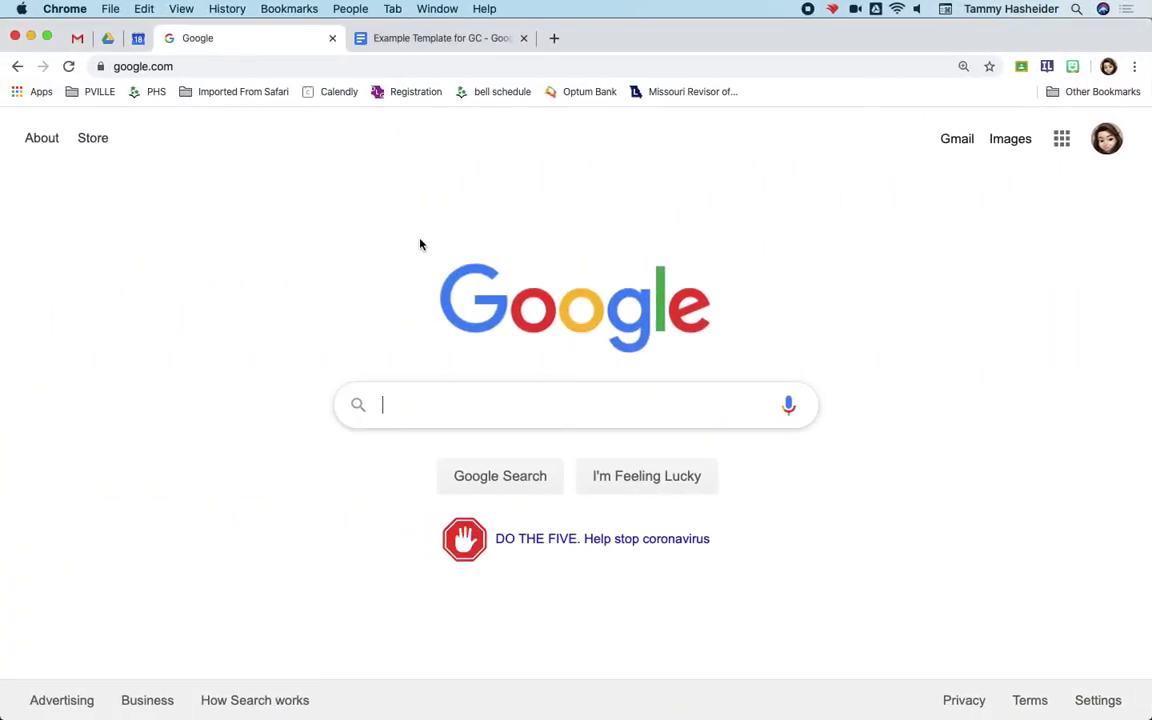
- Open the Google apps panel and scroll through it to locate Classroom
left_click(1063, 145)
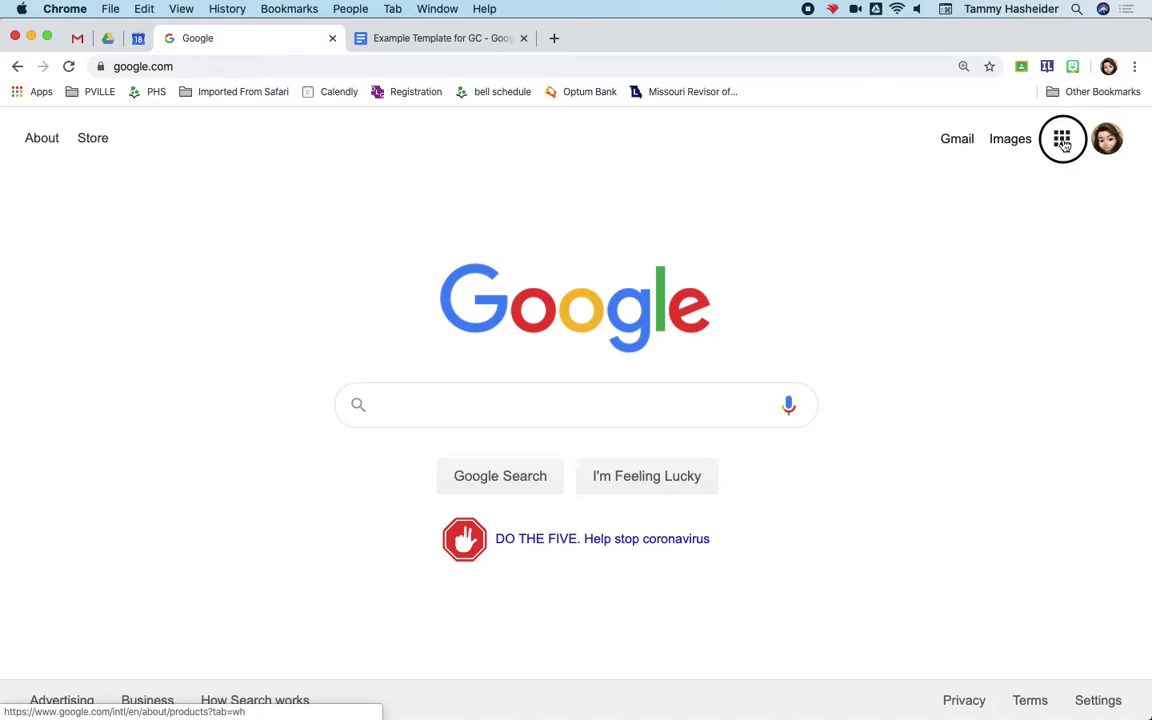
scroll(1030, 412, "down", 3)
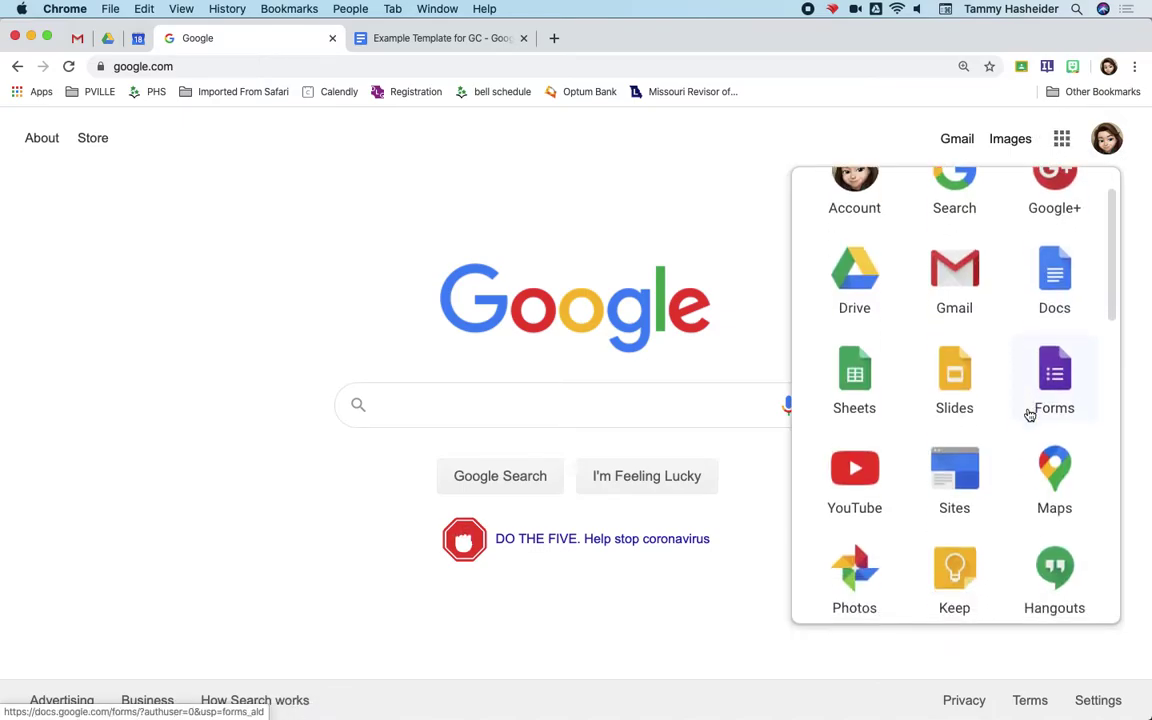
scroll(1028, 413, "down", 2)
scroll(1054, 466, "down", 1)
scroll(1052, 462, "down", 5)
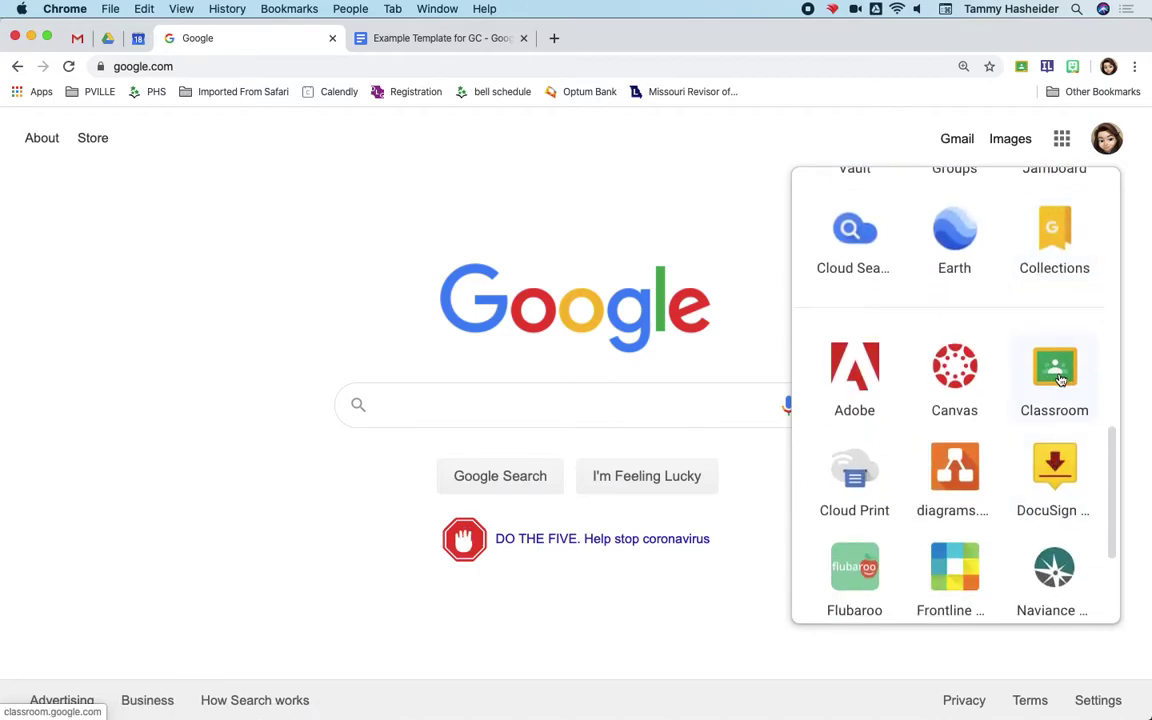
scroll(1060, 378, "up", 6)
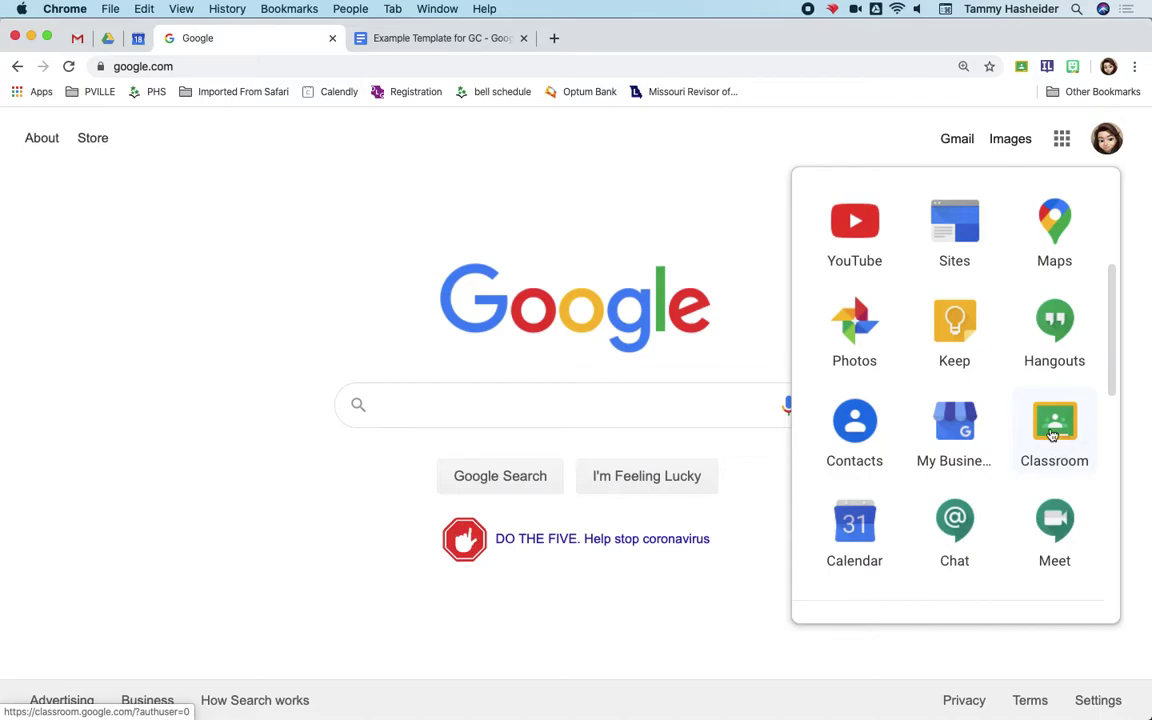
- Go to classroom.google.com to reach the Classroom page listing the existing classes
left_click(1060, 445)
left_click(191, 66)
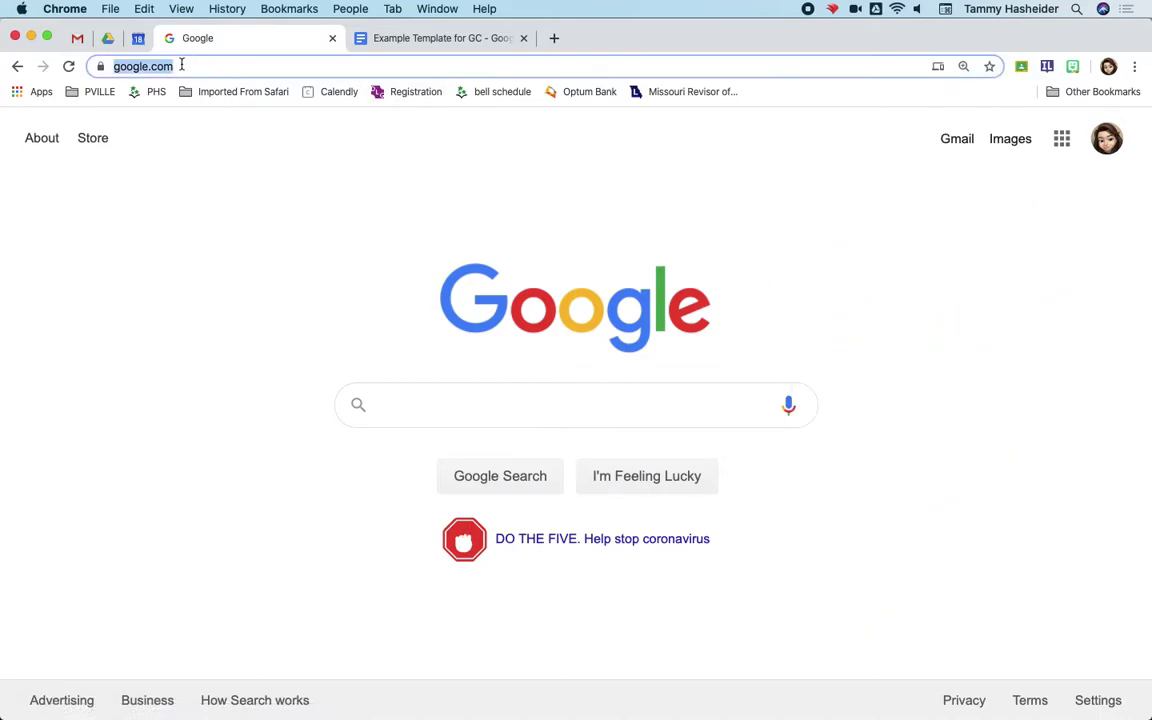
left_click(116, 68)
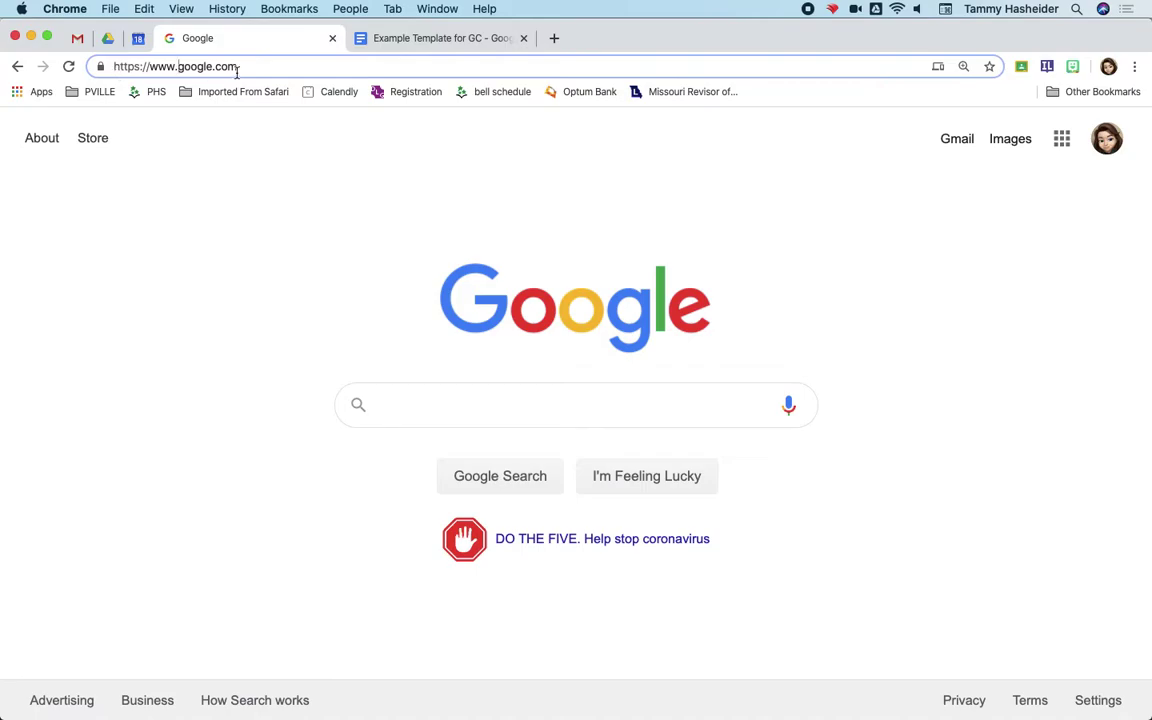
key("super+a")
type("classroom.googel.c")
key("BackSpace")
key("BackSpace")
key("BackSpace")
key("BackSpace")
type("le.com")
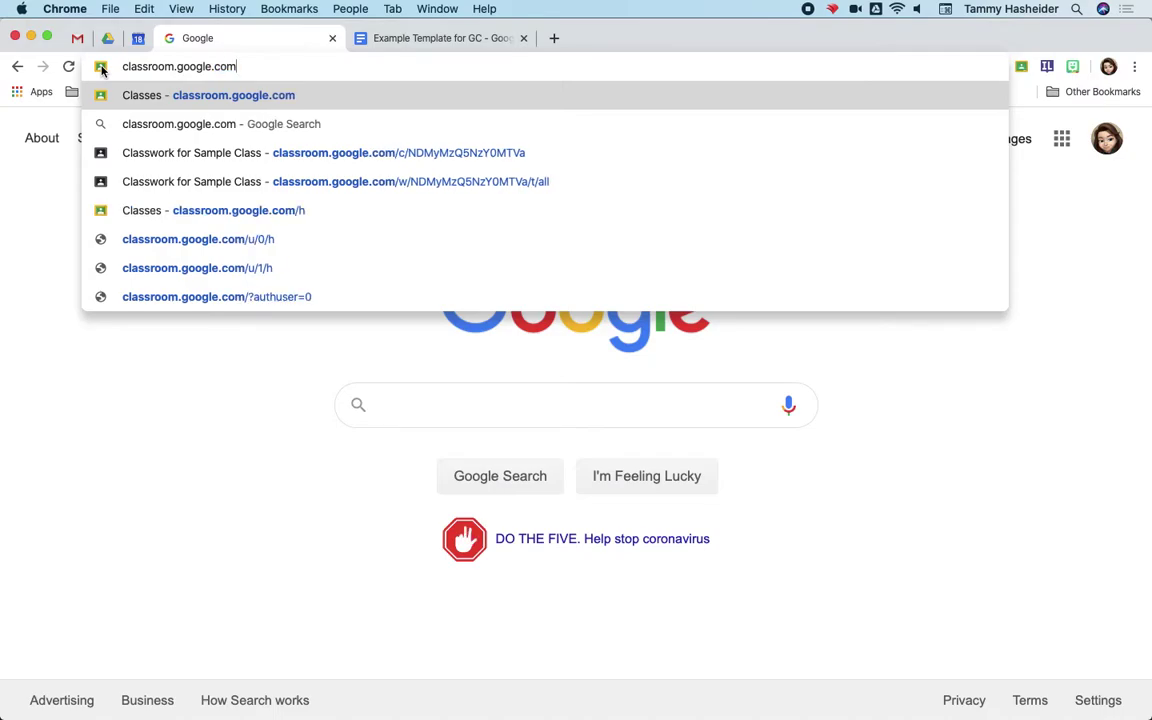
key("Return")
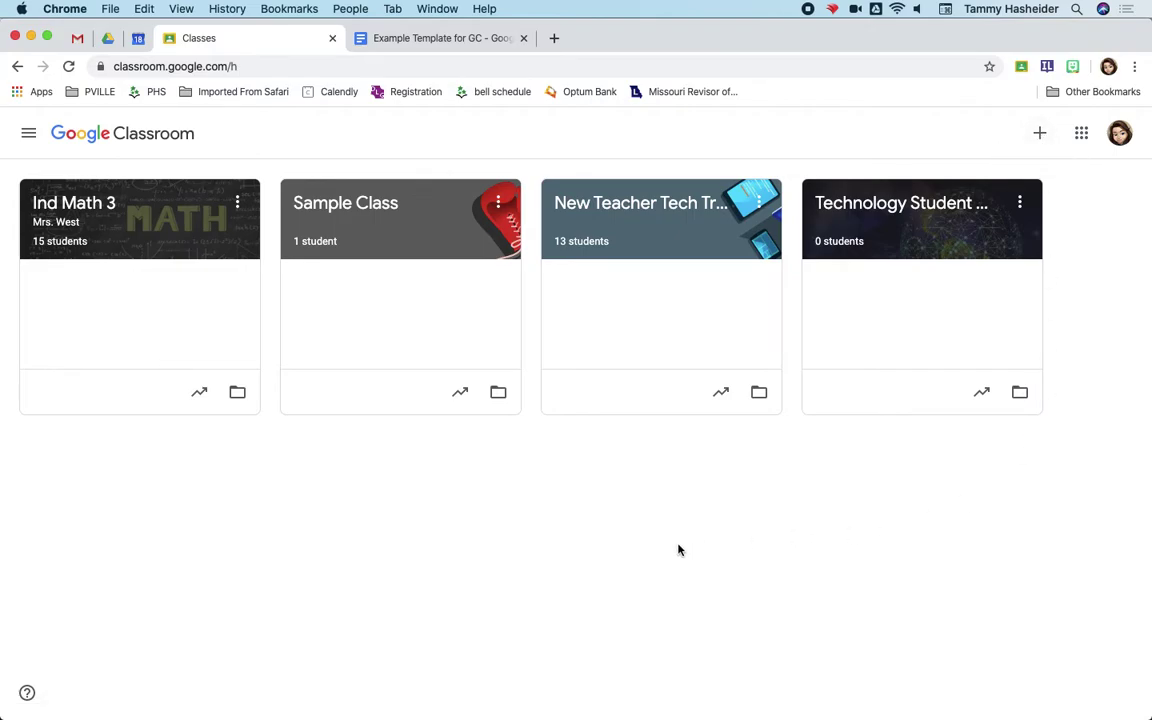
- Start a new class and name it S2 2020 followed by the teacher's class name
left_click(1040, 134)
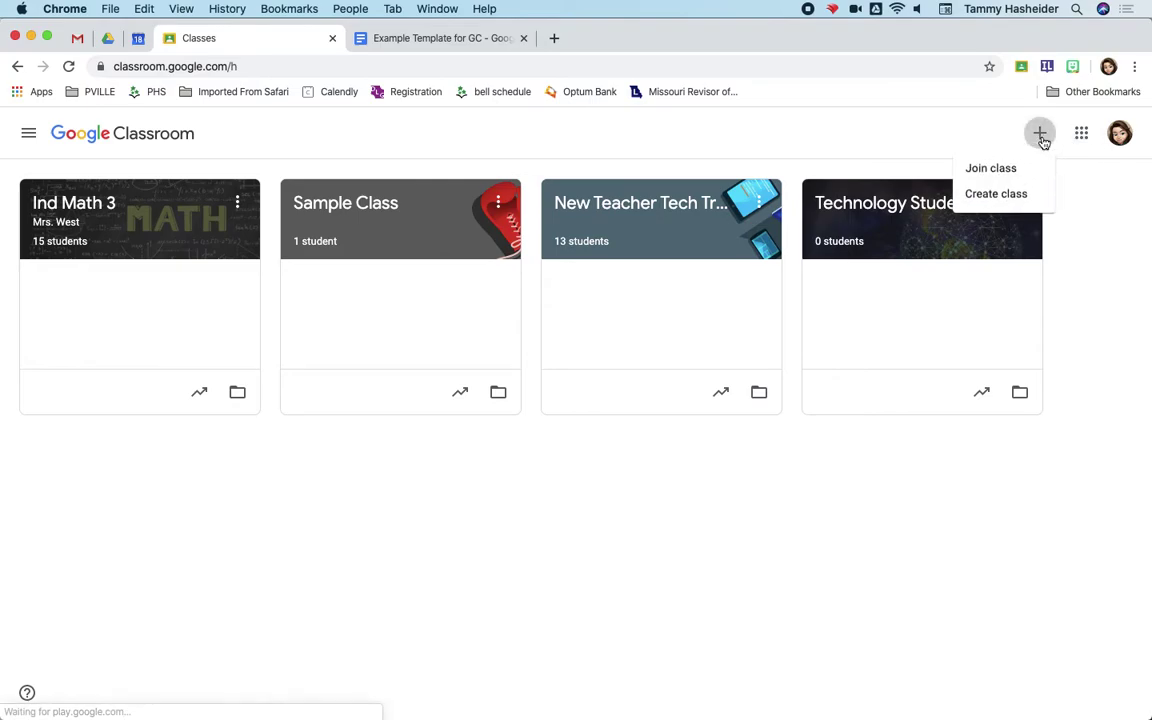
left_click(1020, 197)
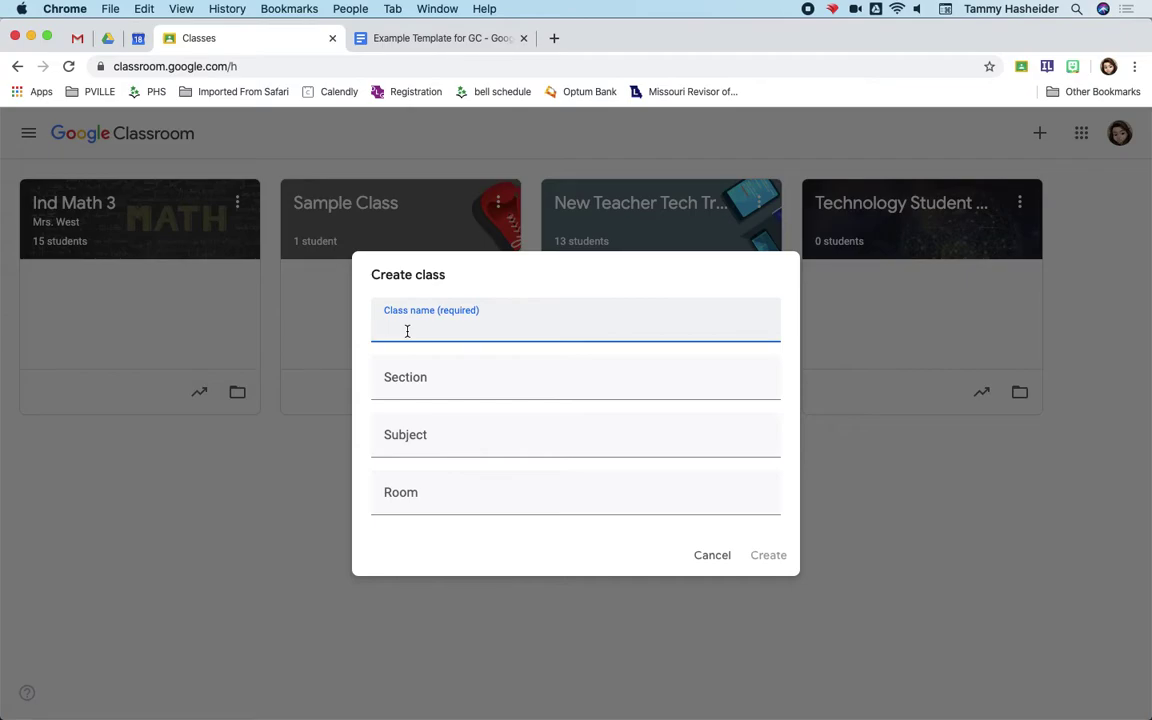
type("Tammy's Classs")
key("BackSpace")
left_click(384, 326)
type("S2 2020")
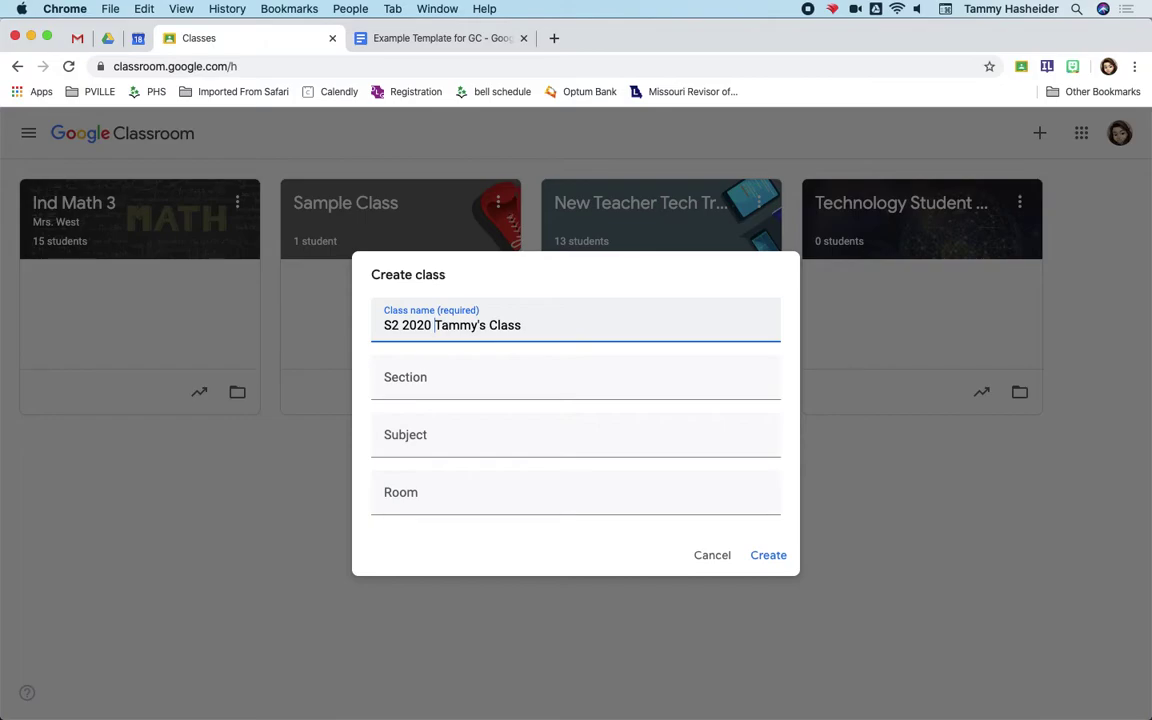
- Leave section and room blank, choose subject Technology Department (Professional Development), and create the class
left_click(409, 390)
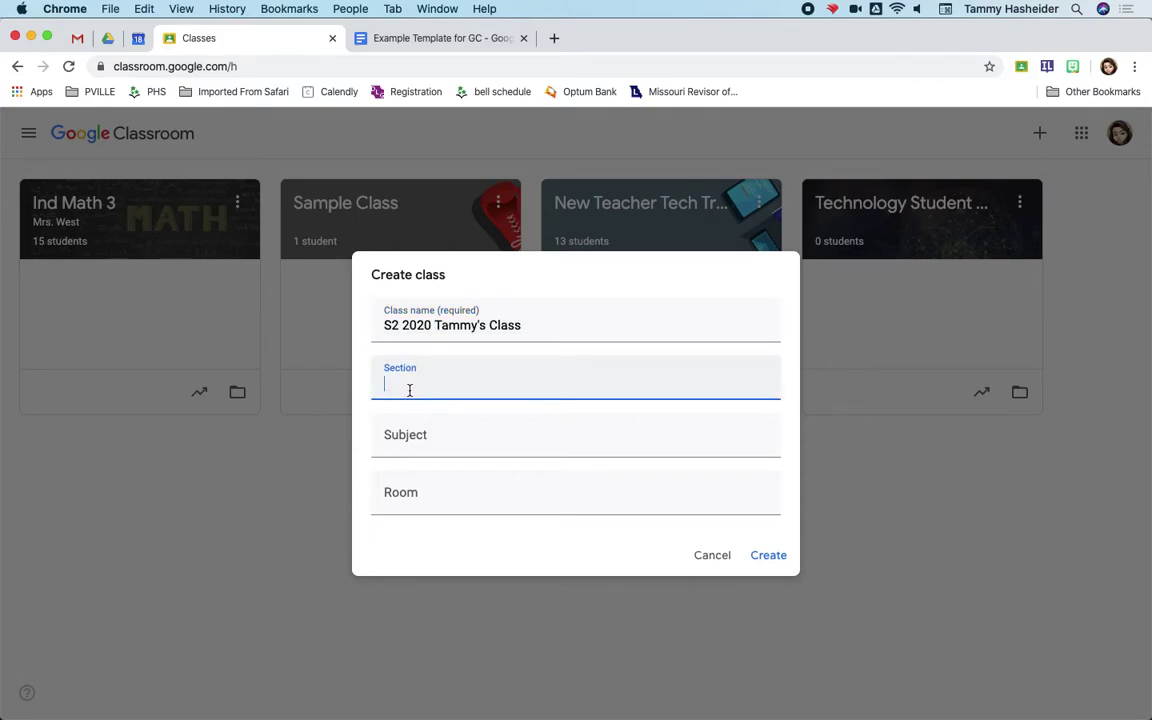
type("1st")
key("BackSpace")
key("BackSpace")
key("BackSpace")
left_click(418, 449)
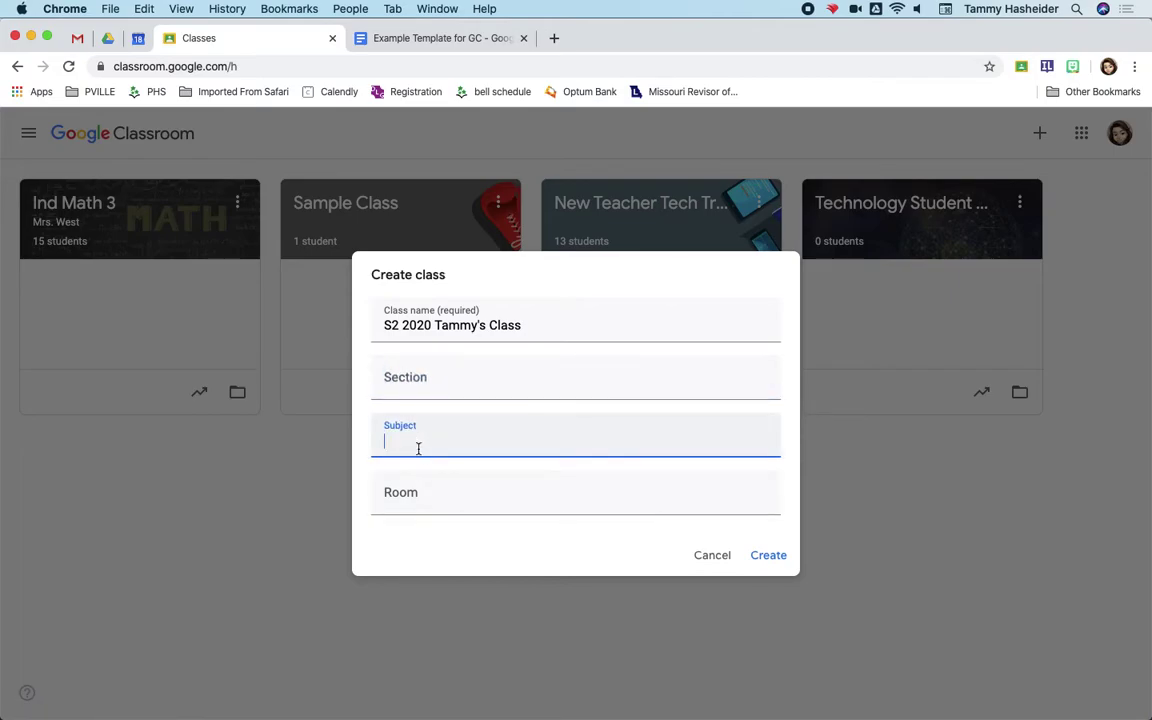
type("Technolo")
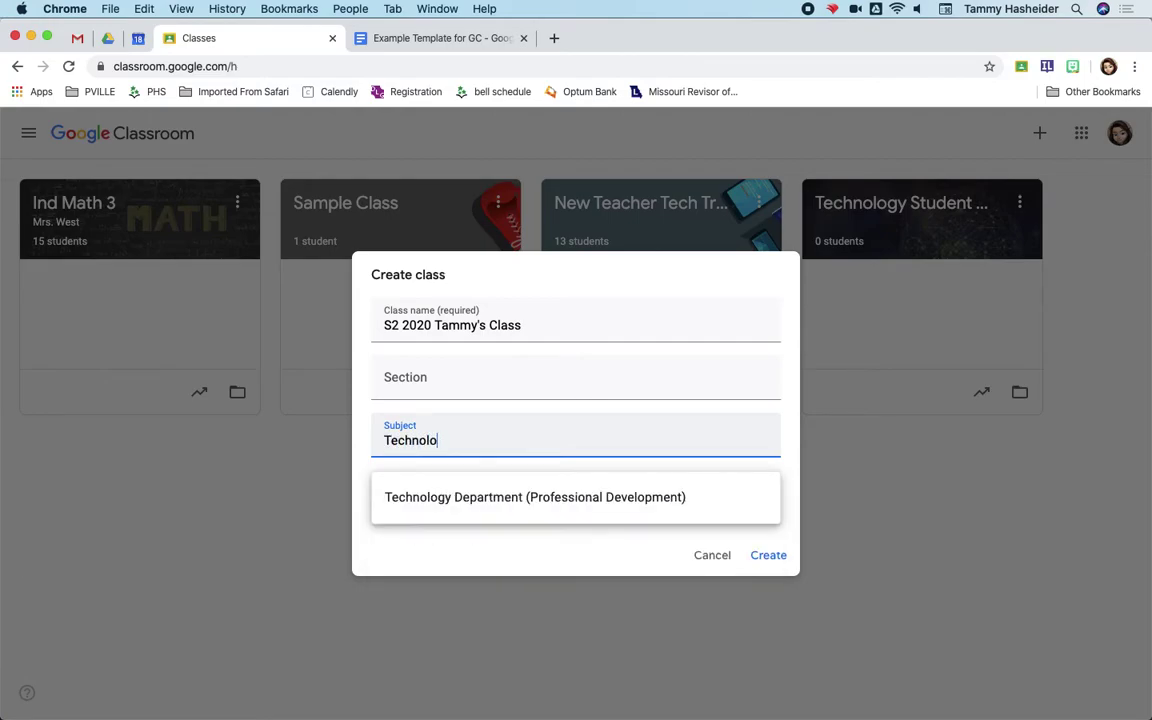
type("gy")
left_click(506, 497)
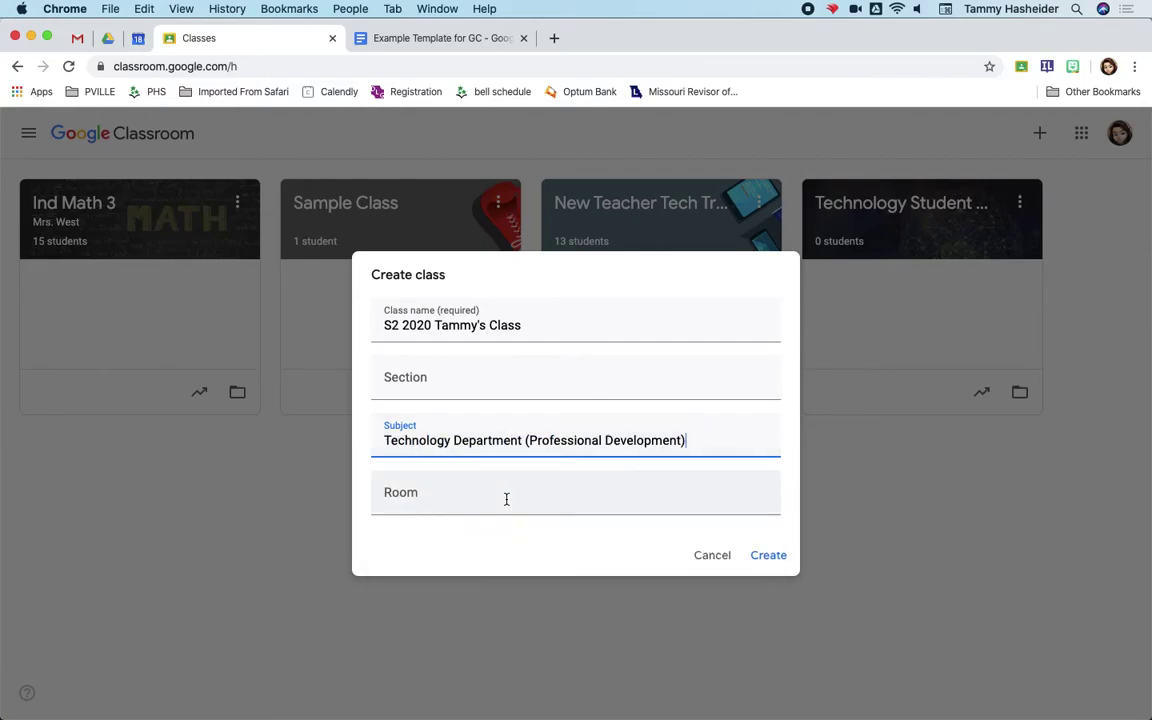
left_click(459, 499)
left_click(486, 562)
left_click(771, 557)
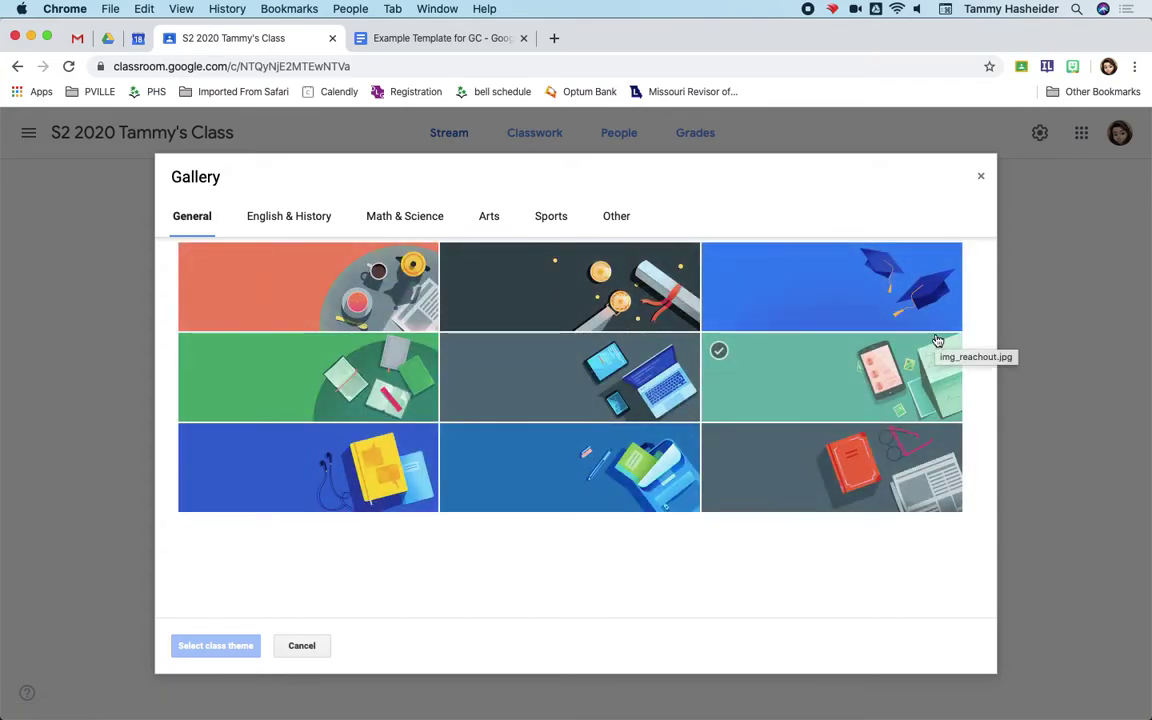
- Apply the laptop-and-tablet image from the gallery as the class banner theme
left_click(520, 380)
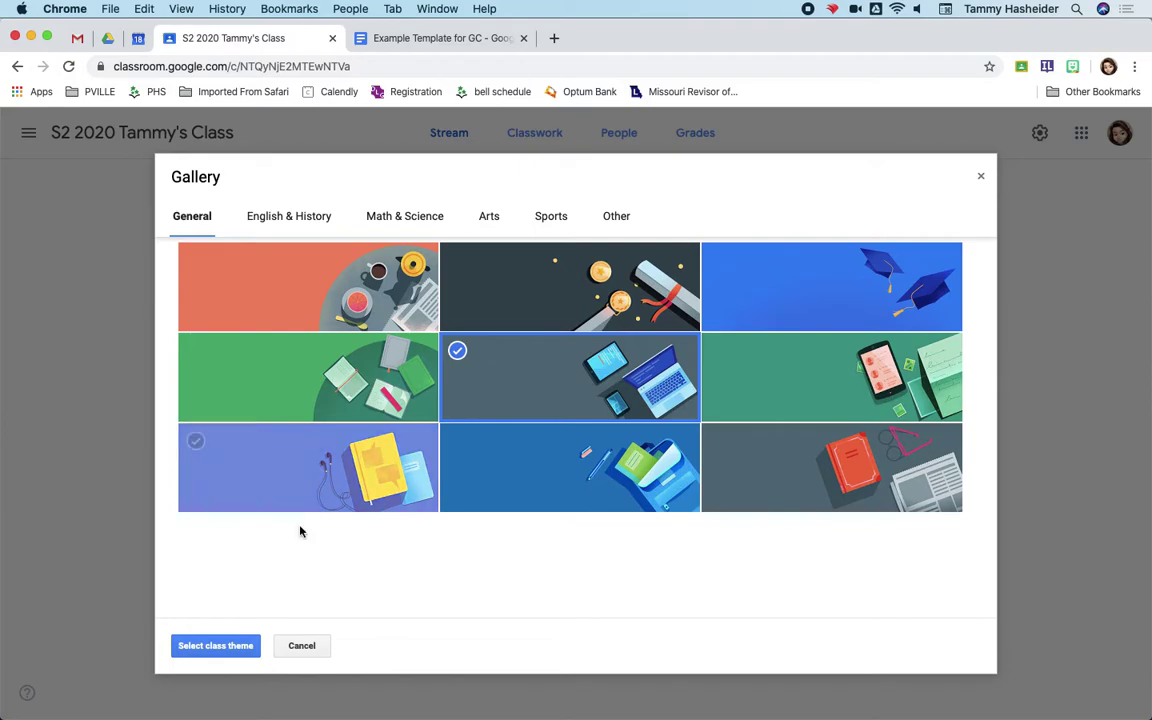
left_click(222, 646)
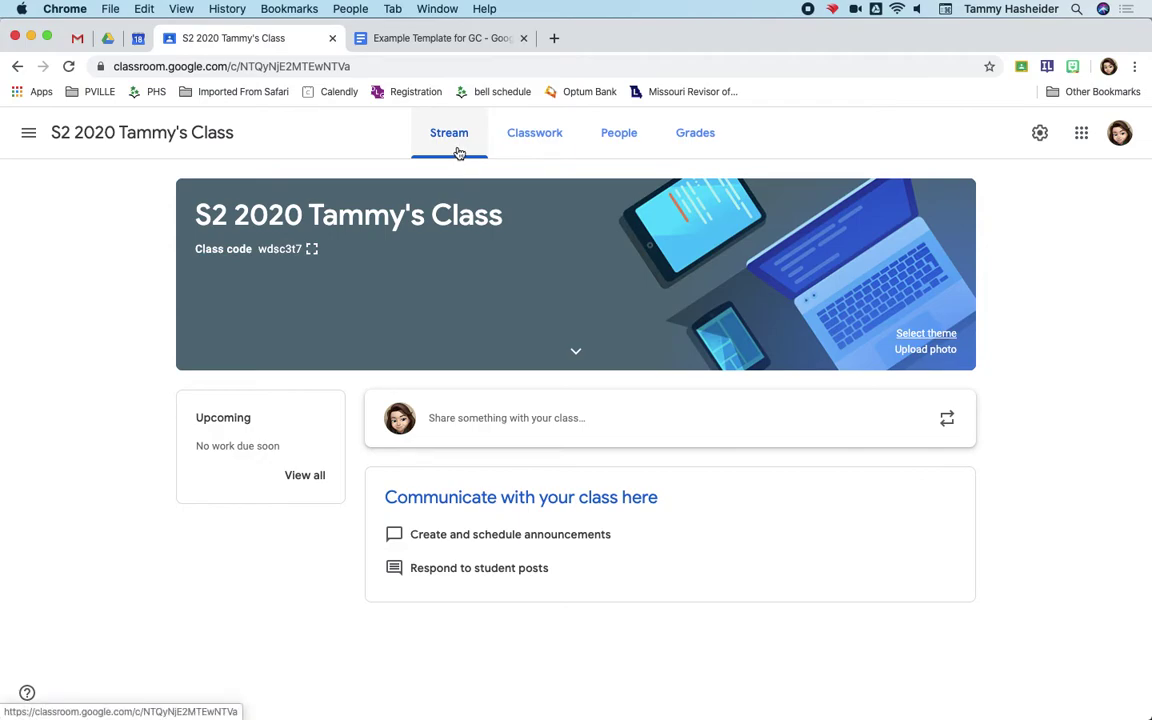
left_click(28, 134)
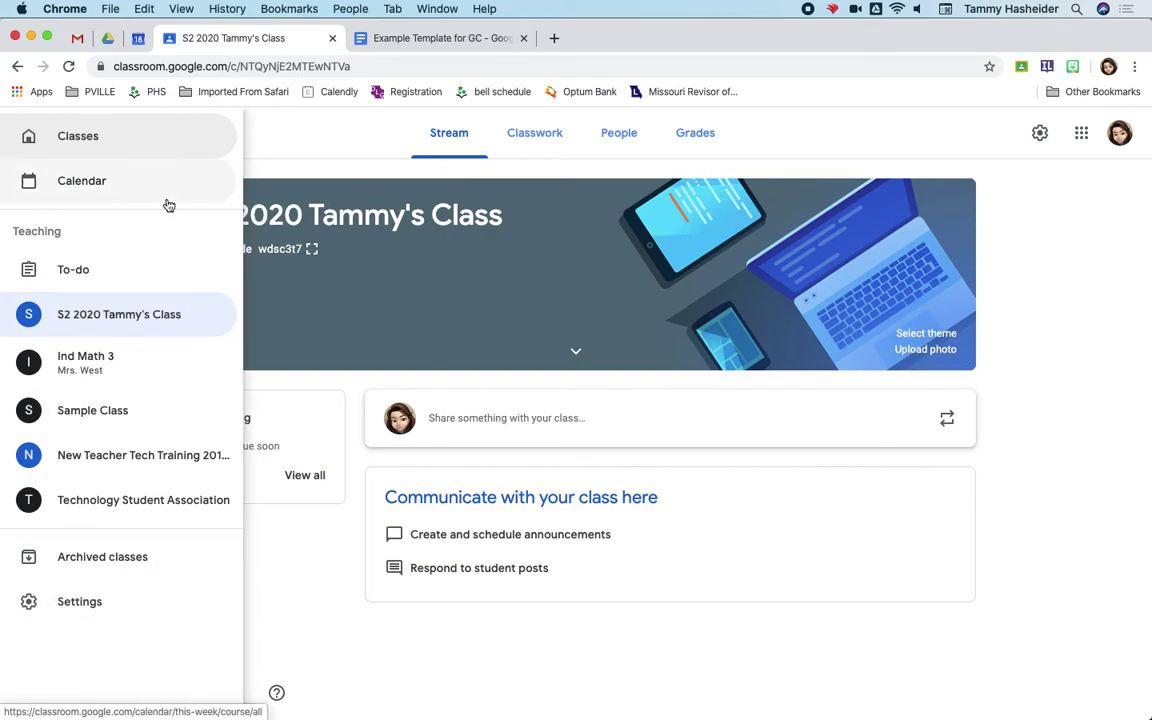
left_click(309, 135)
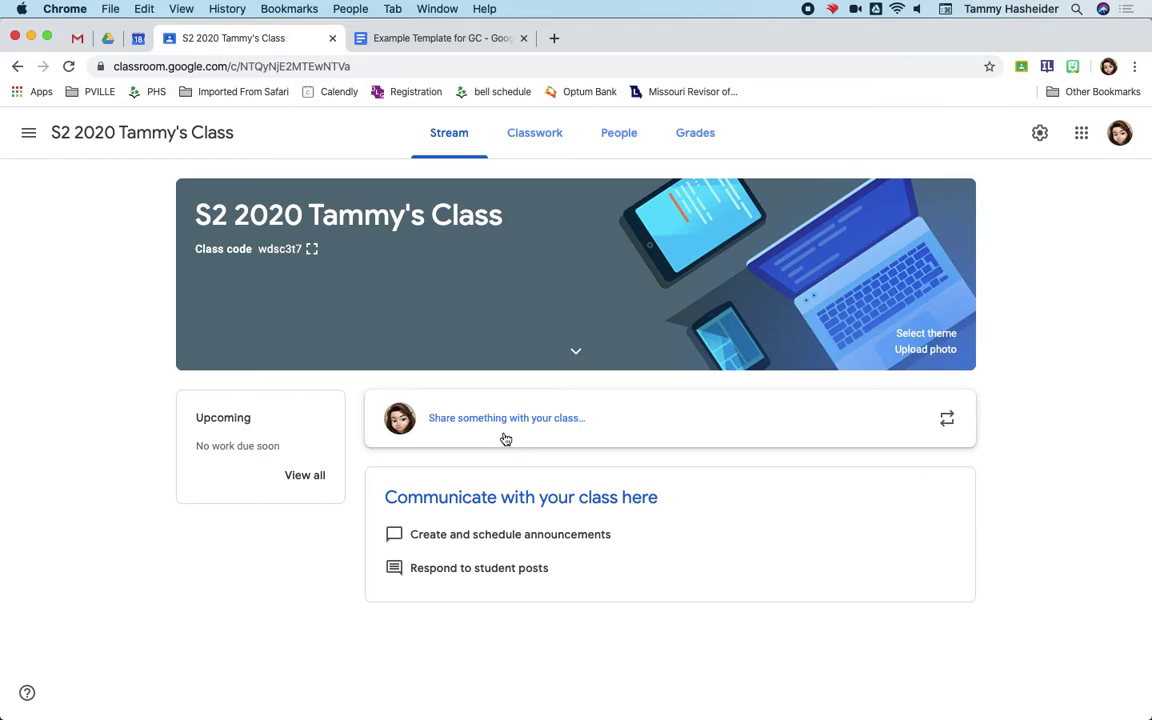
- Switch to the empty Classwork page and open its Create menu
left_click(540, 144)
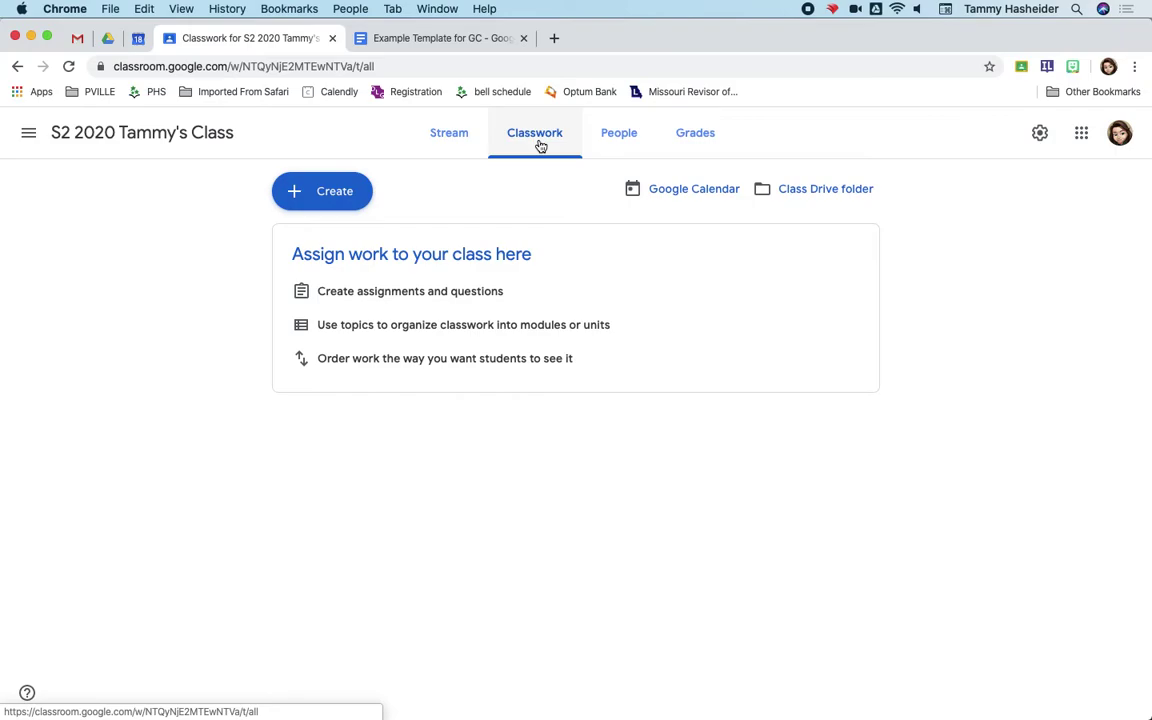
left_click(322, 204)
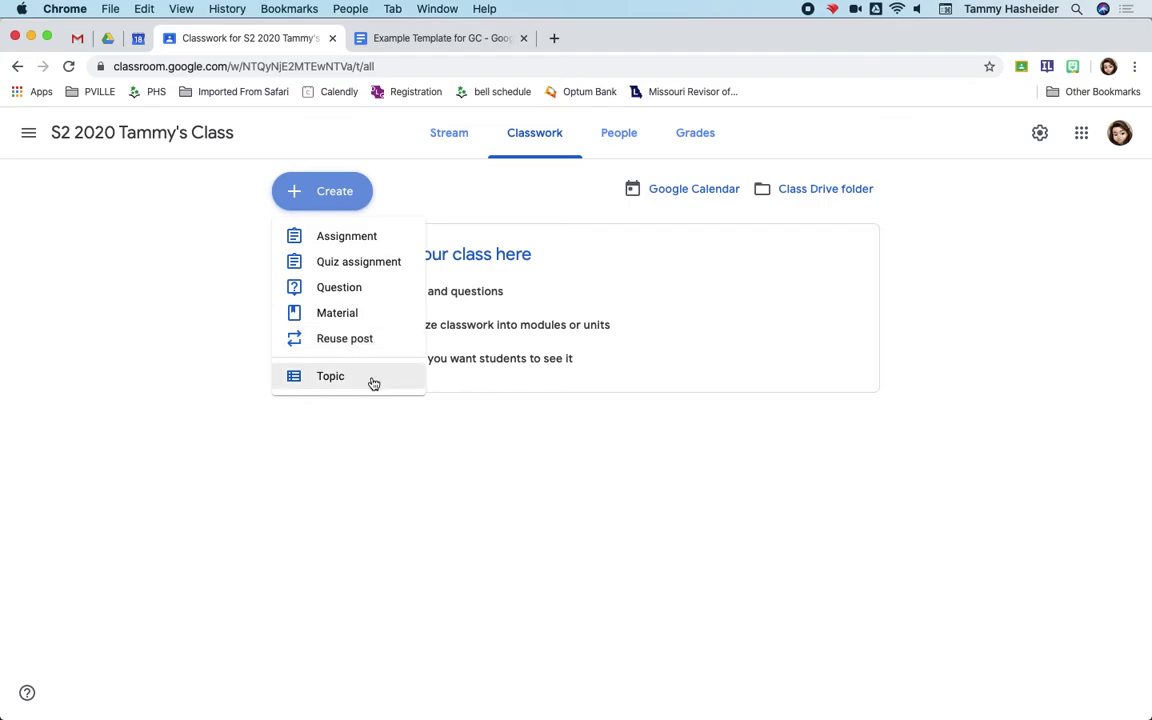
- Add a Classwork topic titled 'March 18-March 20'
left_click(373, 383)
type("Unit 1")
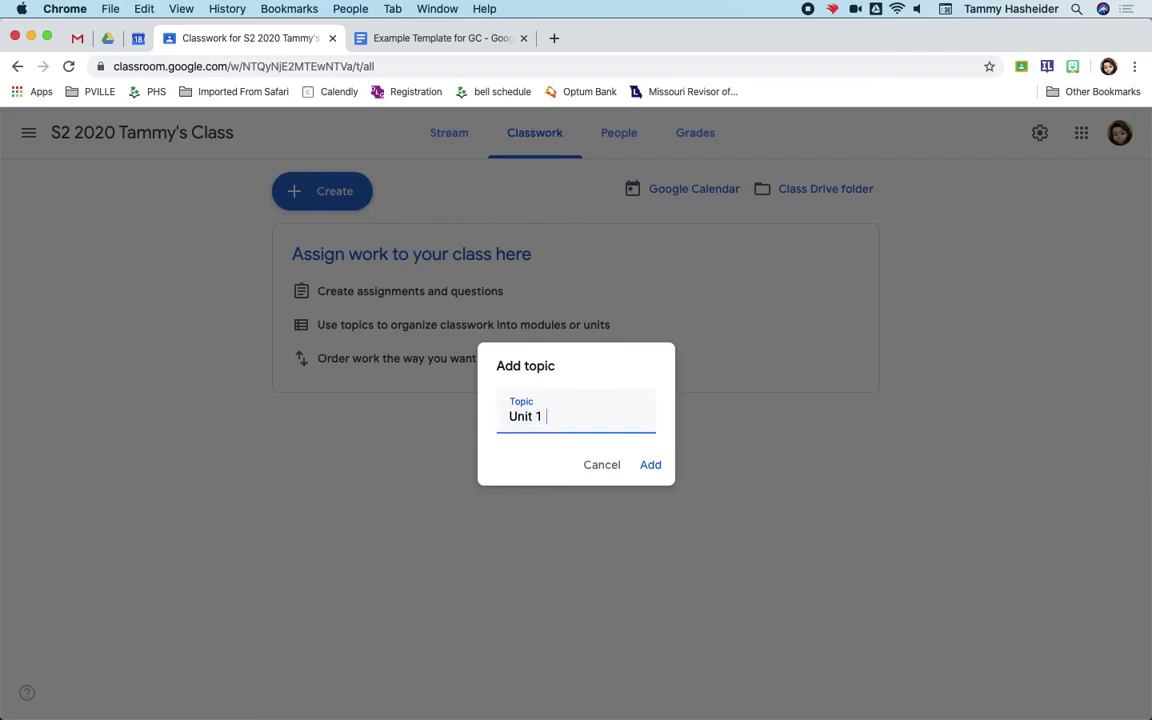
left_click_drag(573, 418, 486, 419)
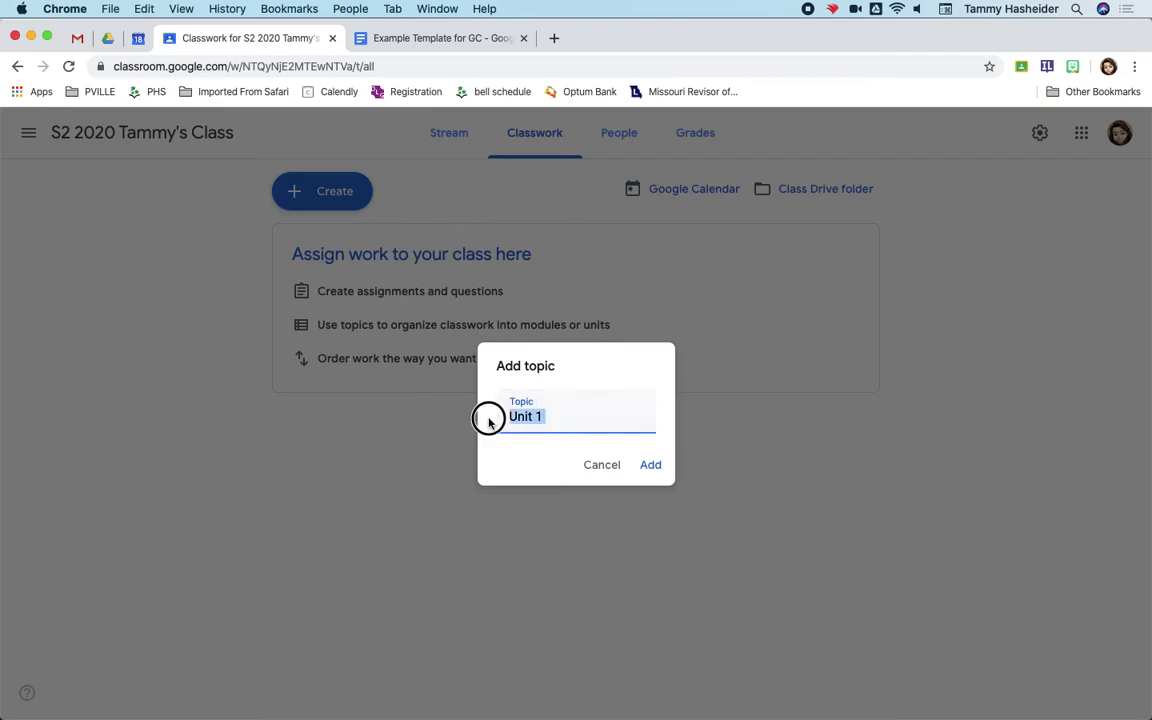
type("This WEe")
key("BackSpace")
key("BackSpace")
type("ek")
key("BackSpace")
type("ek")
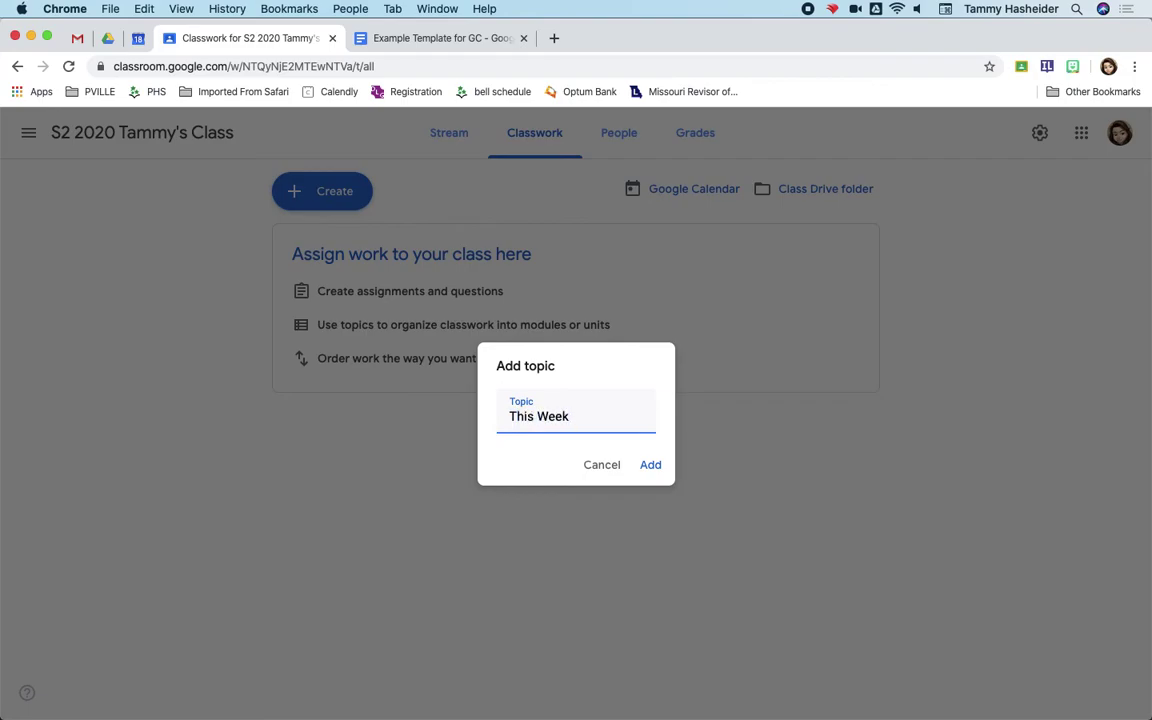
triple_click(503, 418)
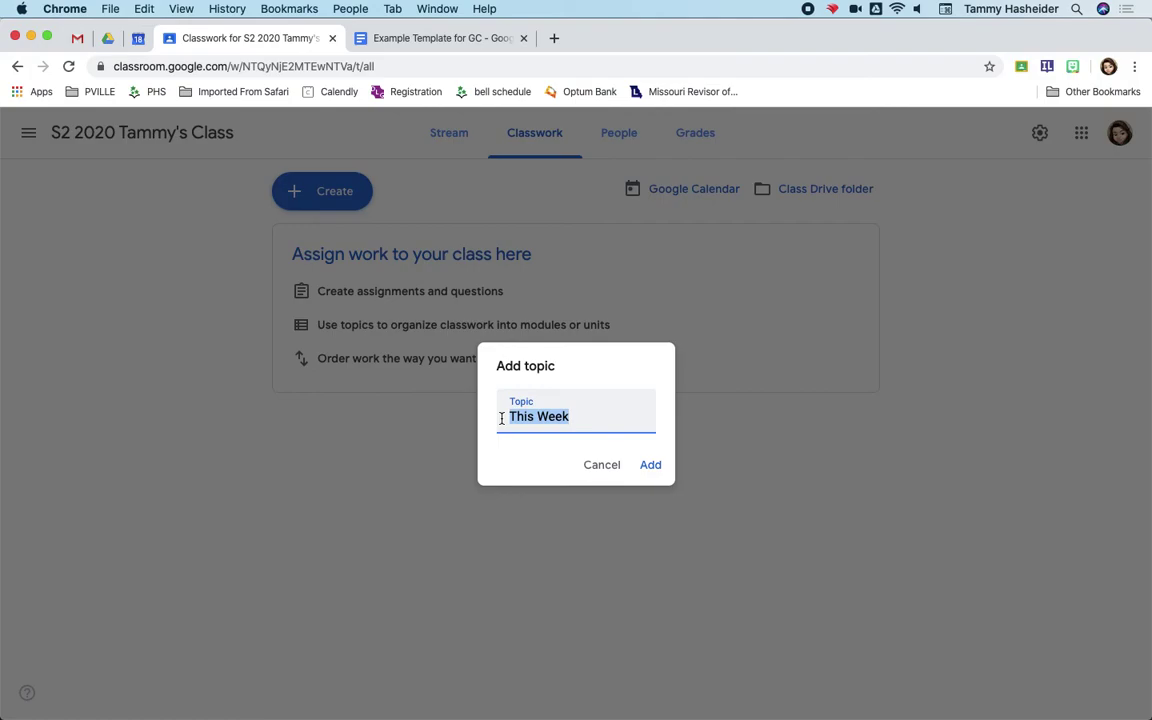
type("March 18-")
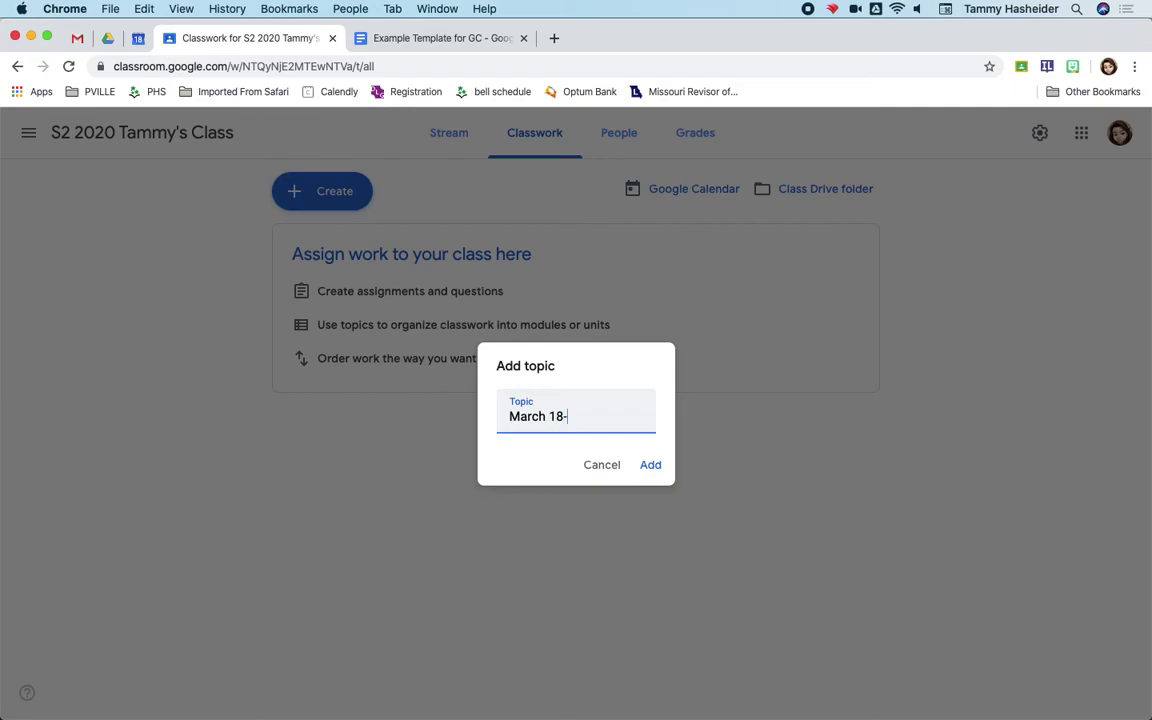
type("March 20")
left_click(652, 467)
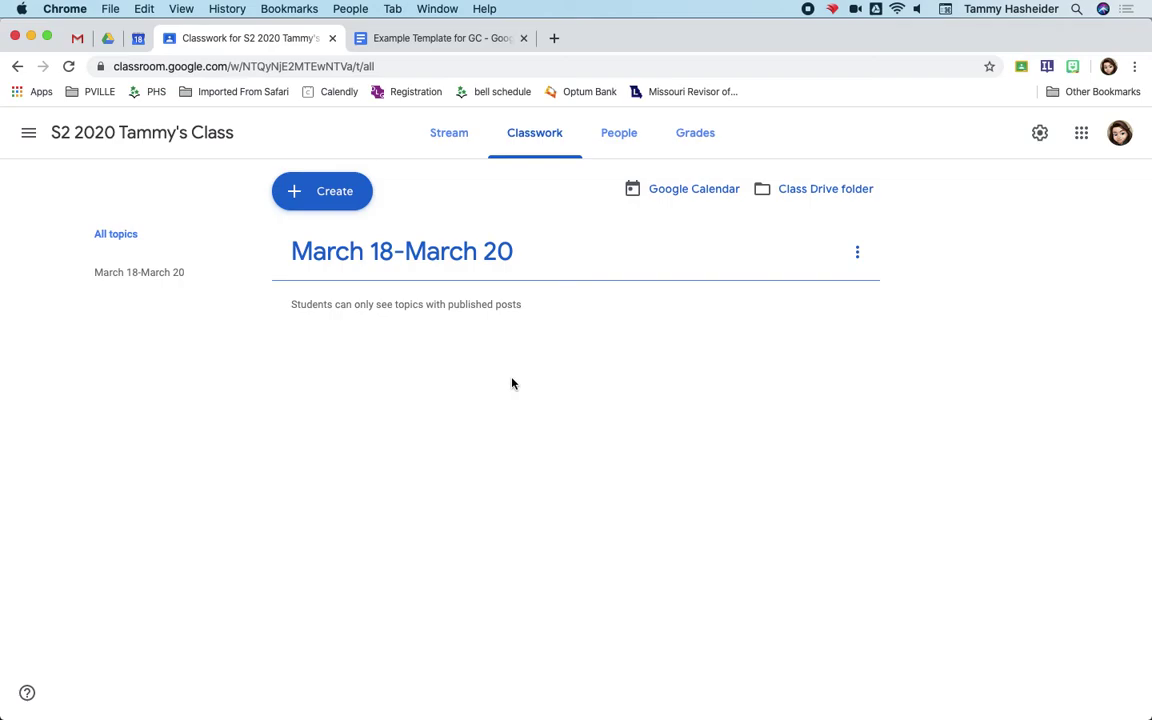
- View the class's People page, then its Grades page
left_click(637, 157)
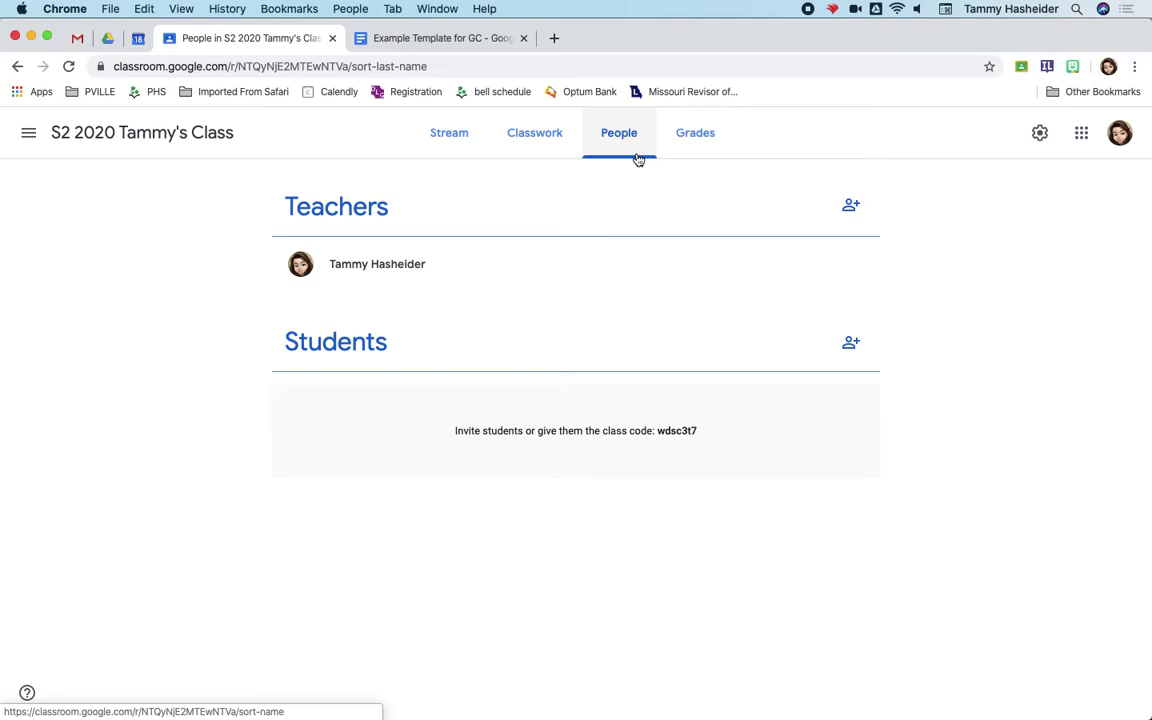
left_click(715, 155)
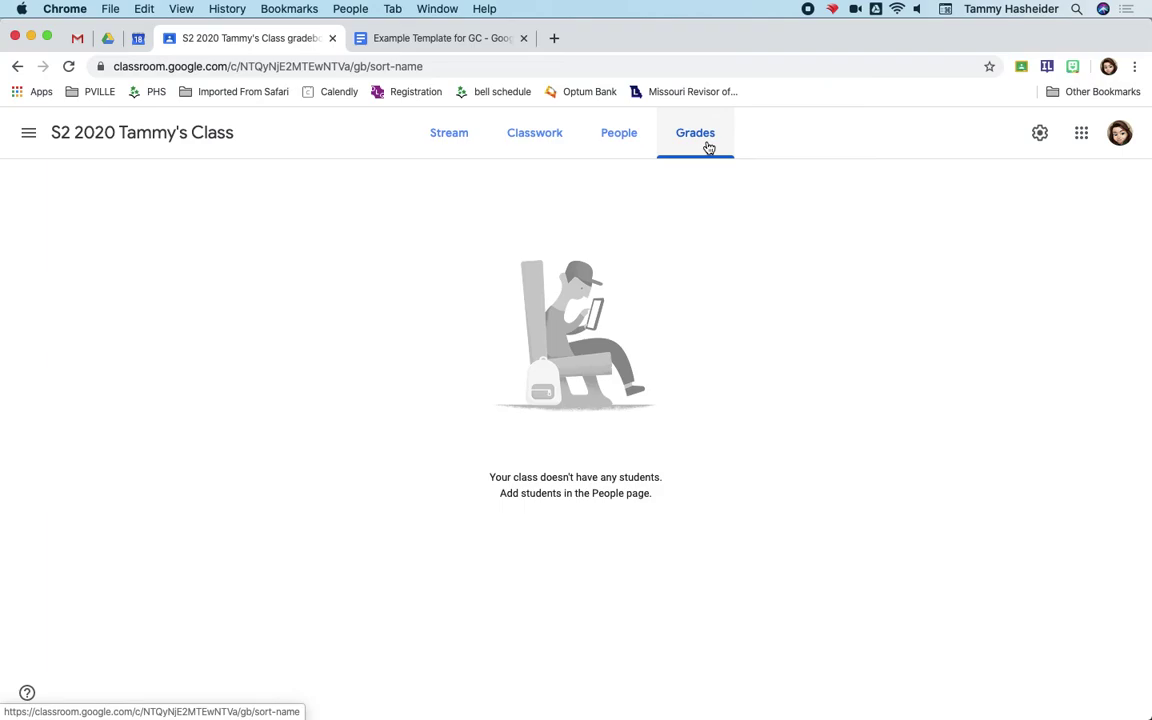
- Check the stream posting and classwork-on-stream settings unchanged, then close settings and return to Classwork
left_click(1039, 134)
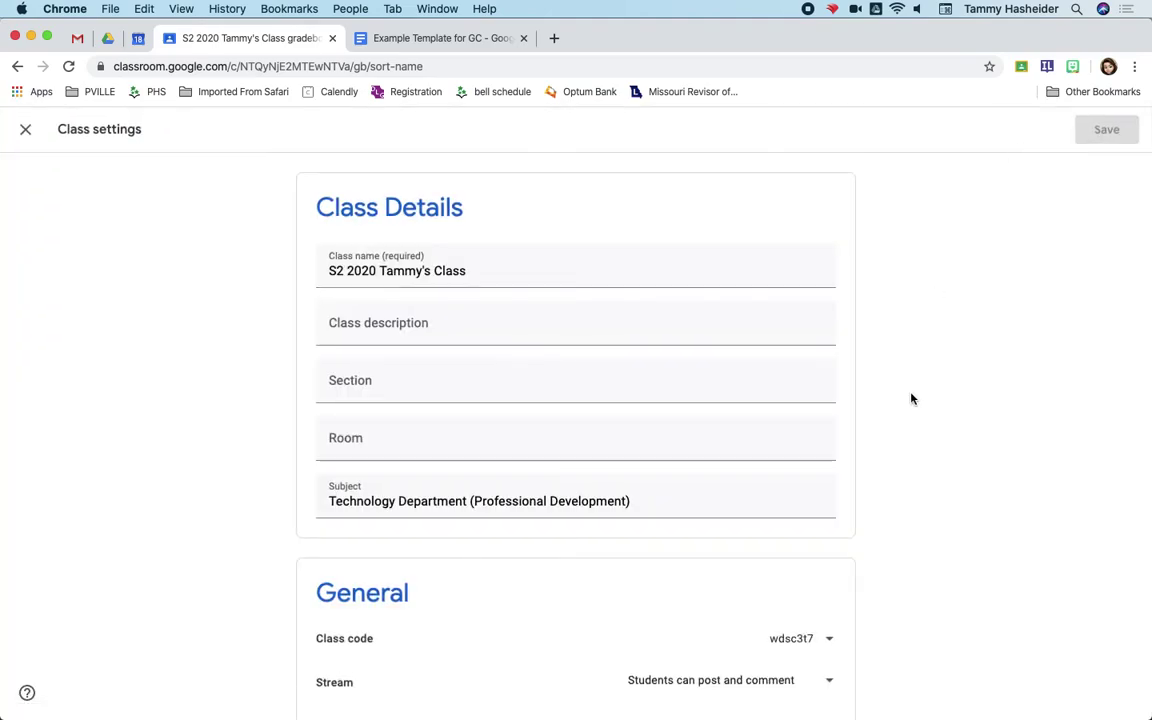
scroll(910, 398, "down", 3)
scroll(910, 398, "down", 6)
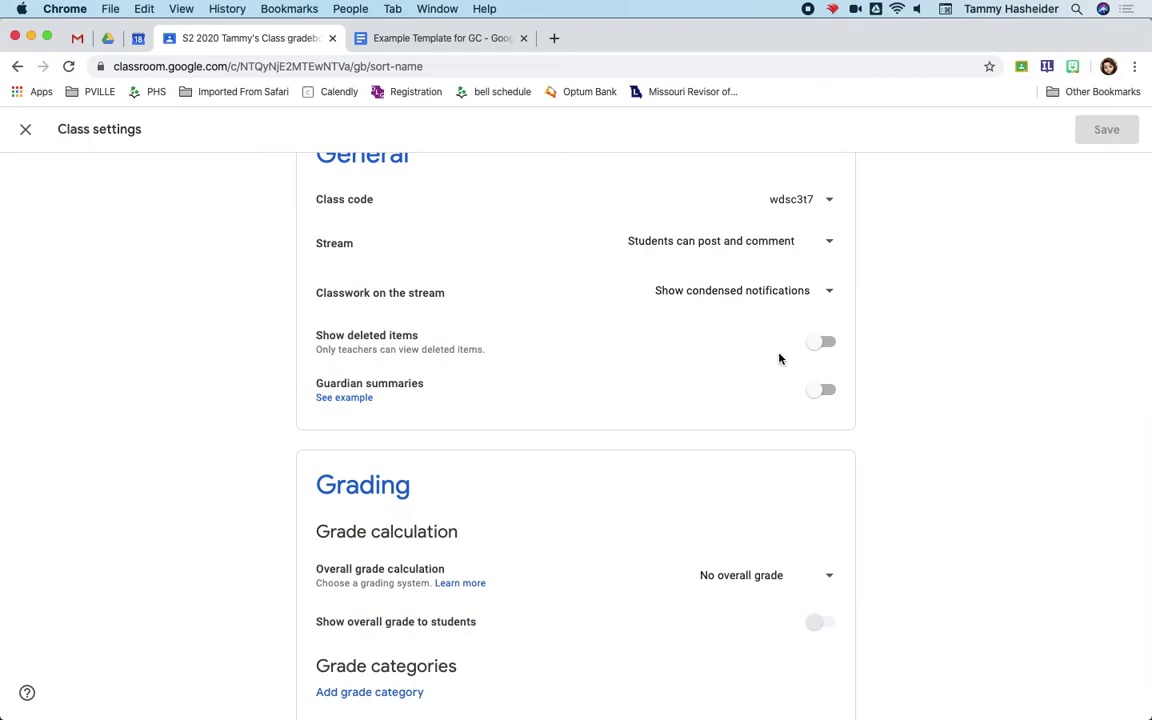
left_click(828, 245)
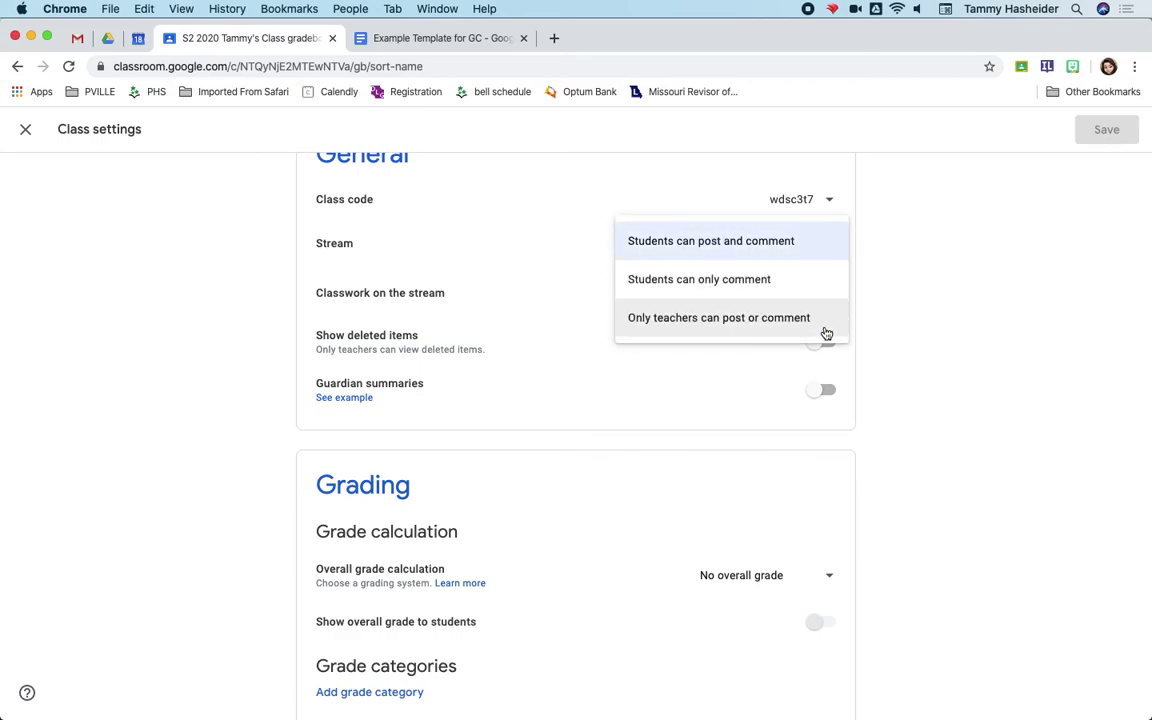
left_click(882, 286)
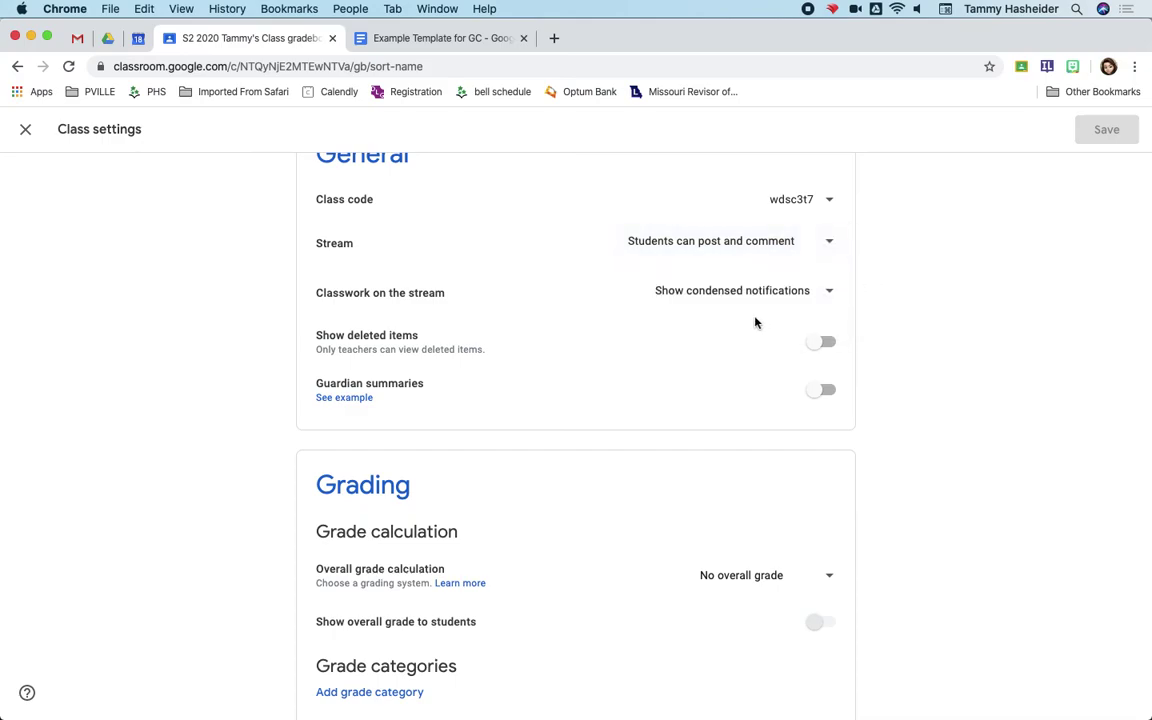
left_click(751, 302)
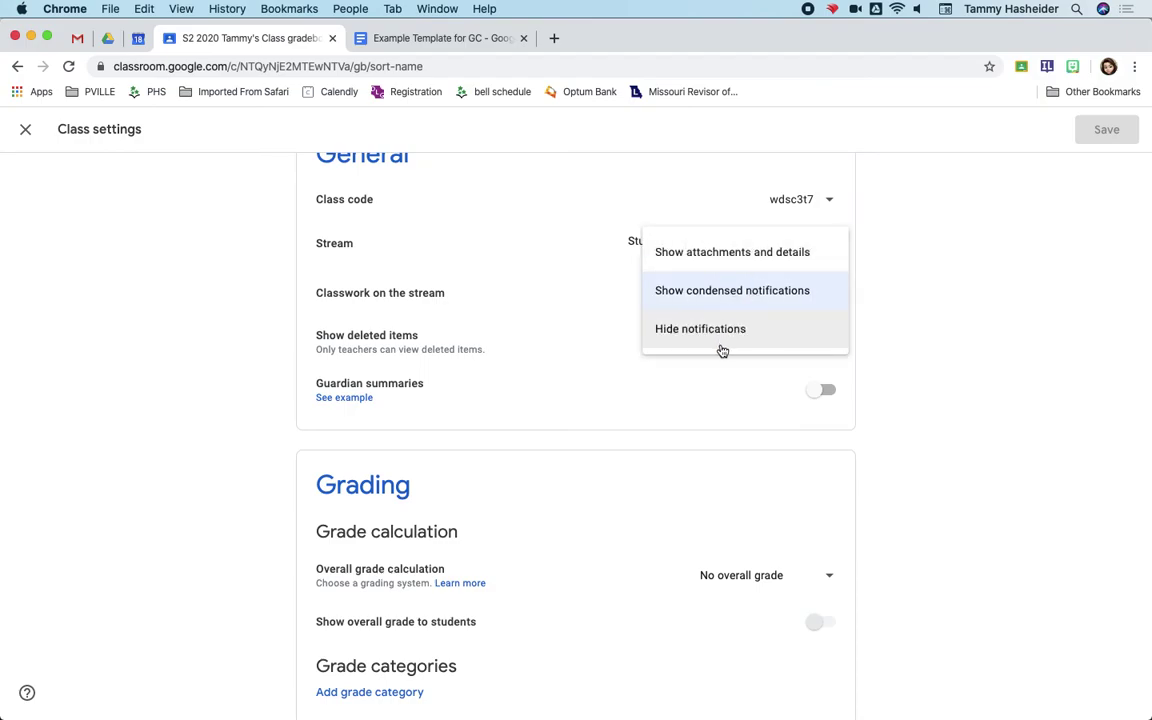
left_click(978, 335)
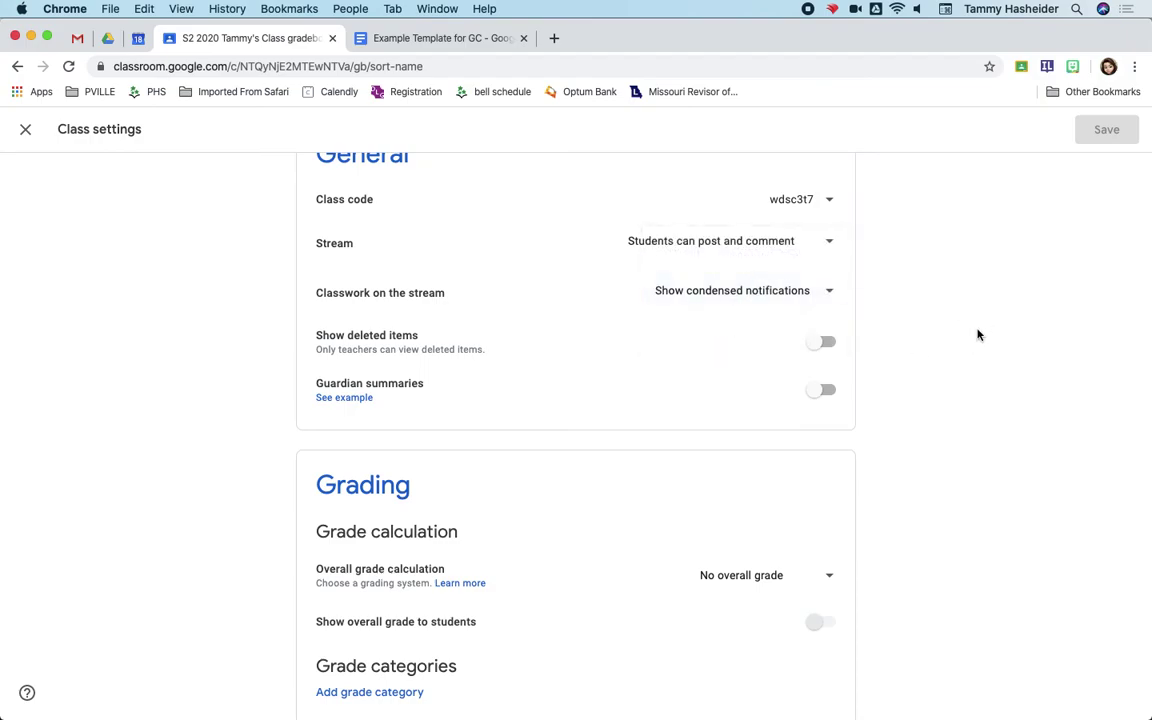
left_click(26, 131)
left_click(540, 140)
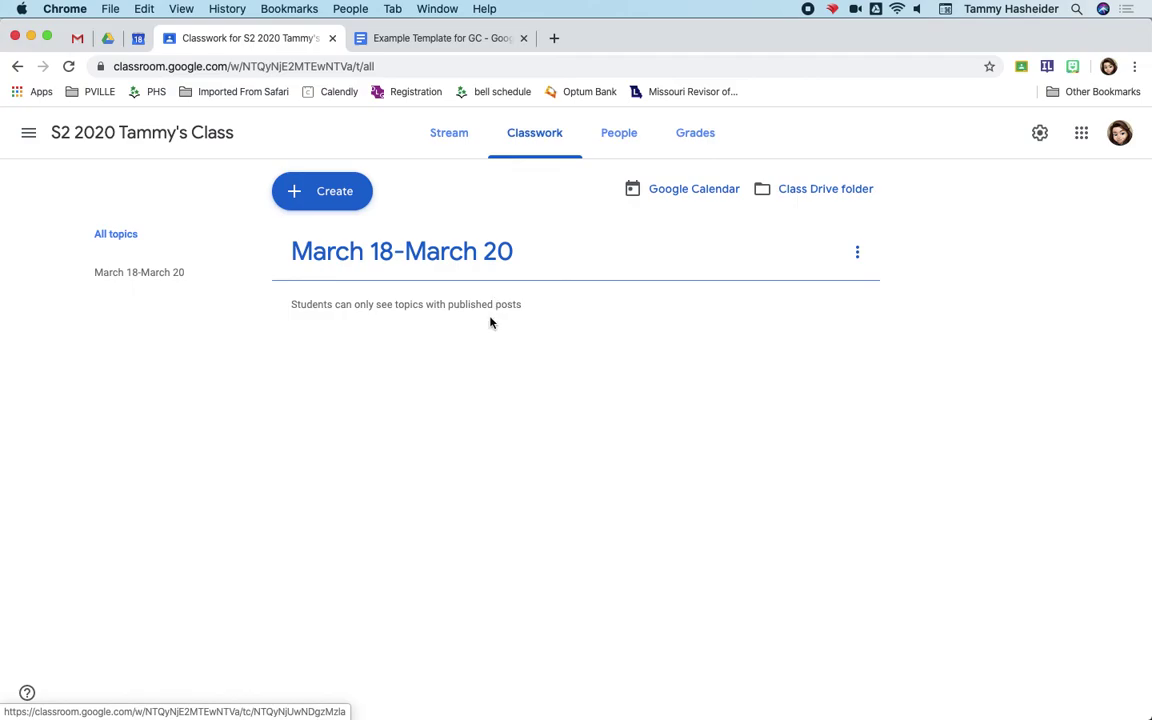
- Switch to the Stream page showing the laptop-and-tablet banner
left_click(445, 142)
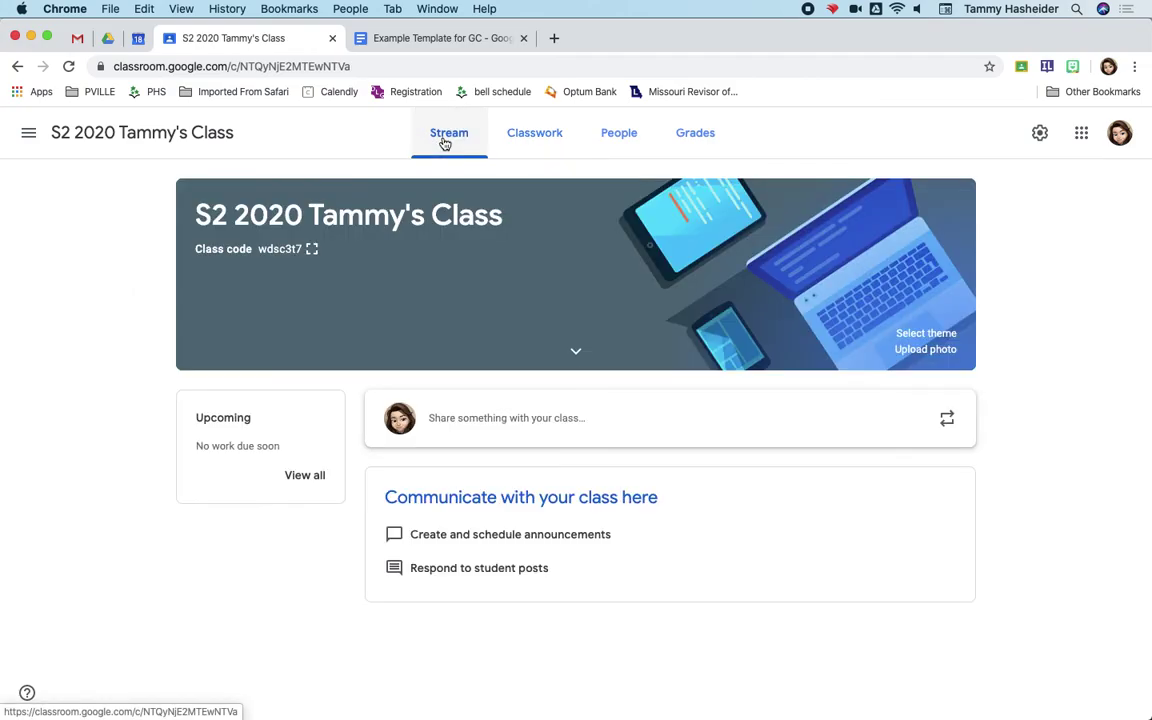